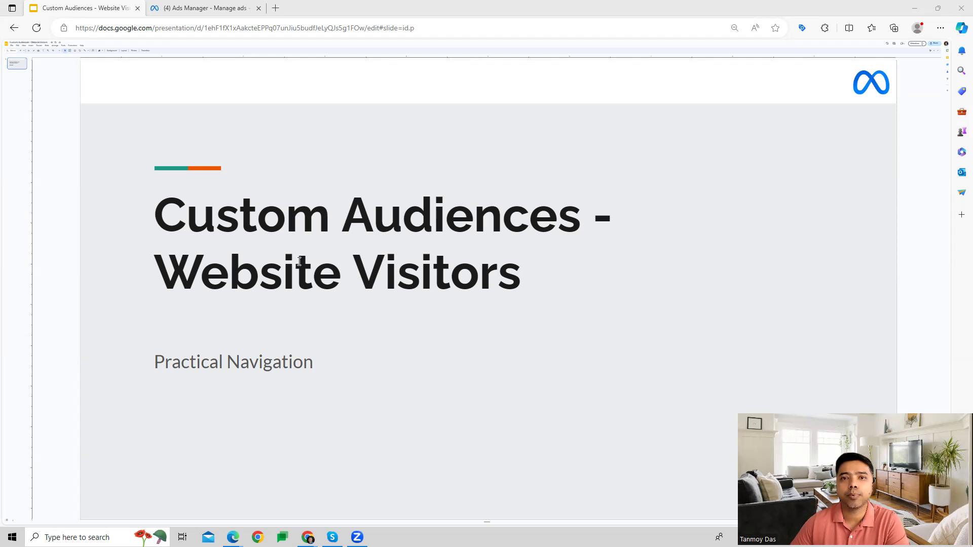
Step: Switch from the Google Slides presentation to the Ads Manager Campaigns list
click(203, 7)
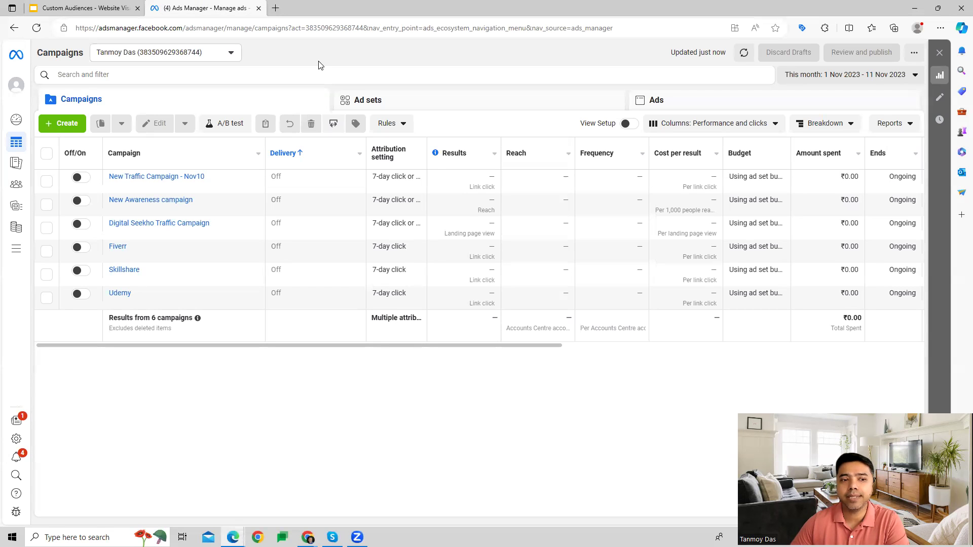
Step: Go to the Audiences page from the left sidebar
mouse_move(20, 169)
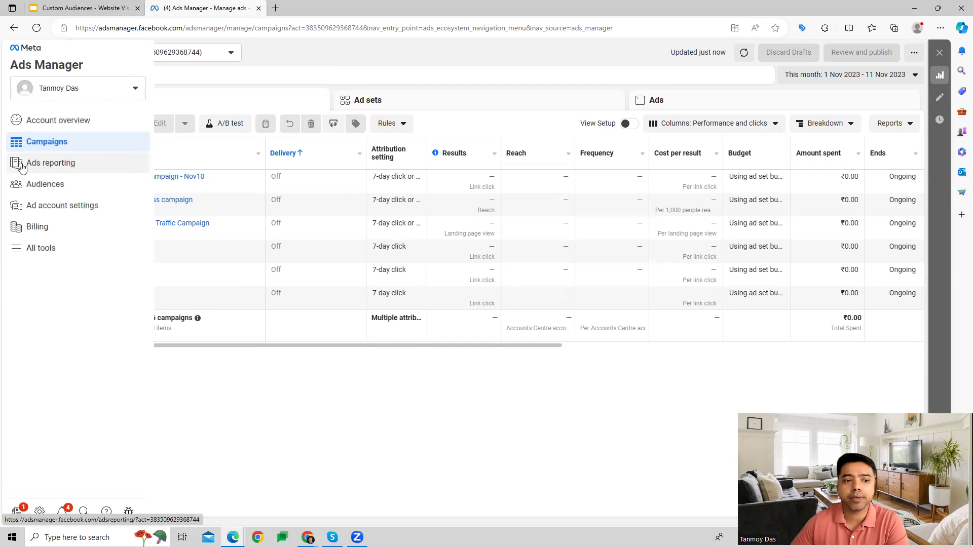
click(46, 187)
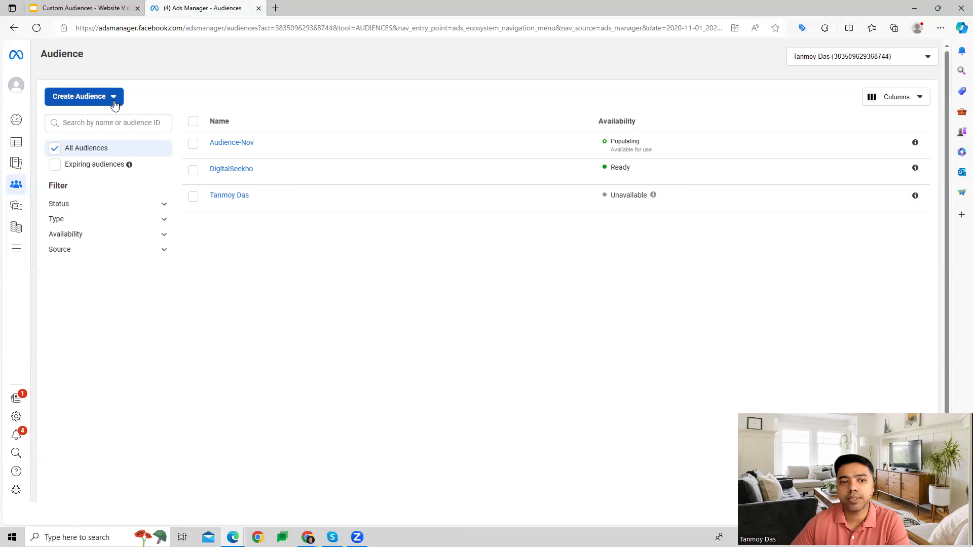
Step: Start a new Custom Audience from the Create Audience menu
click(115, 104)
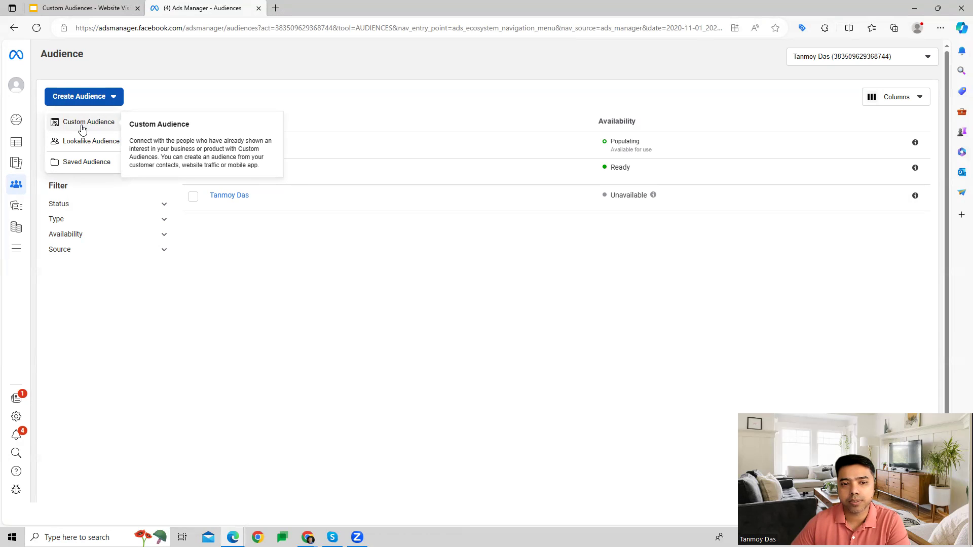
click(82, 128)
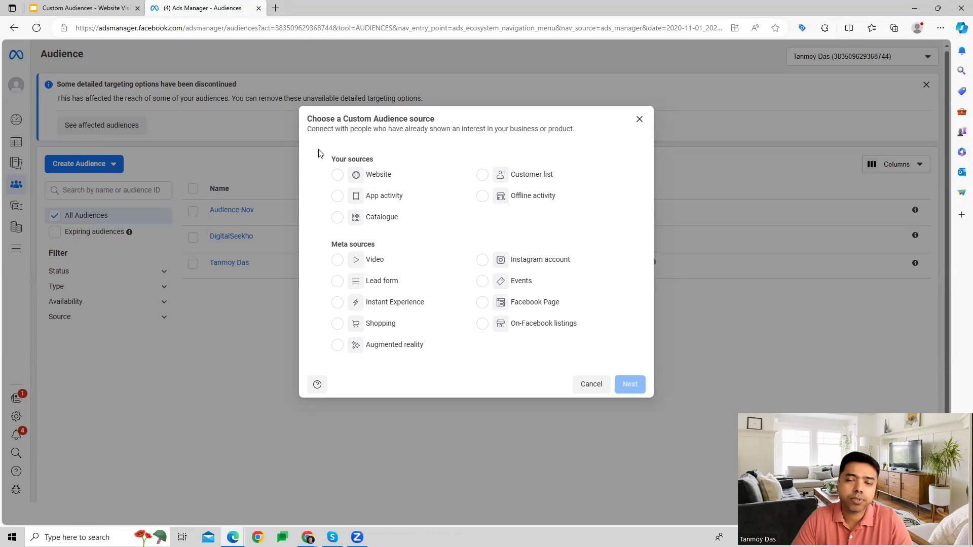
Step: Highlight the Your sources and Meta sources headings, then choose Website as the source
drag(327, 158, 383, 157)
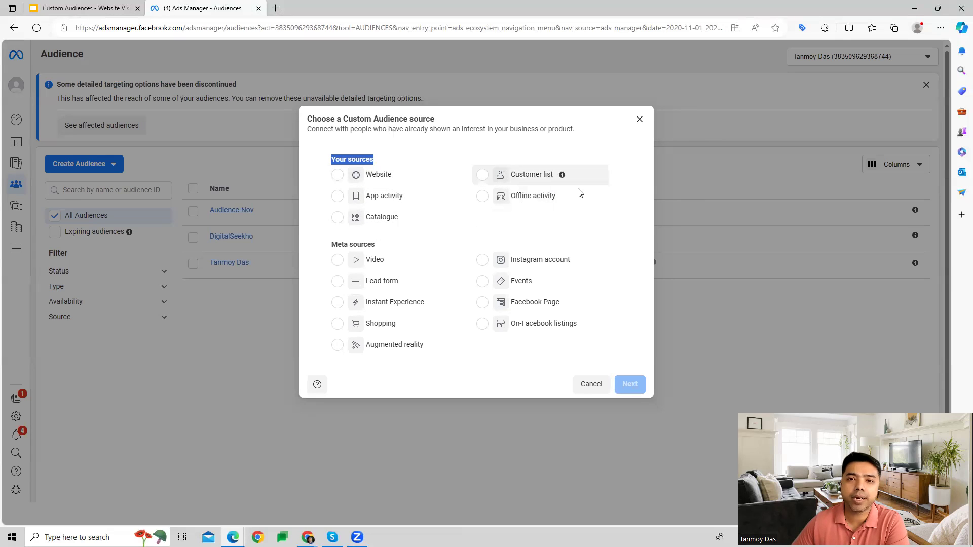
click(314, 168)
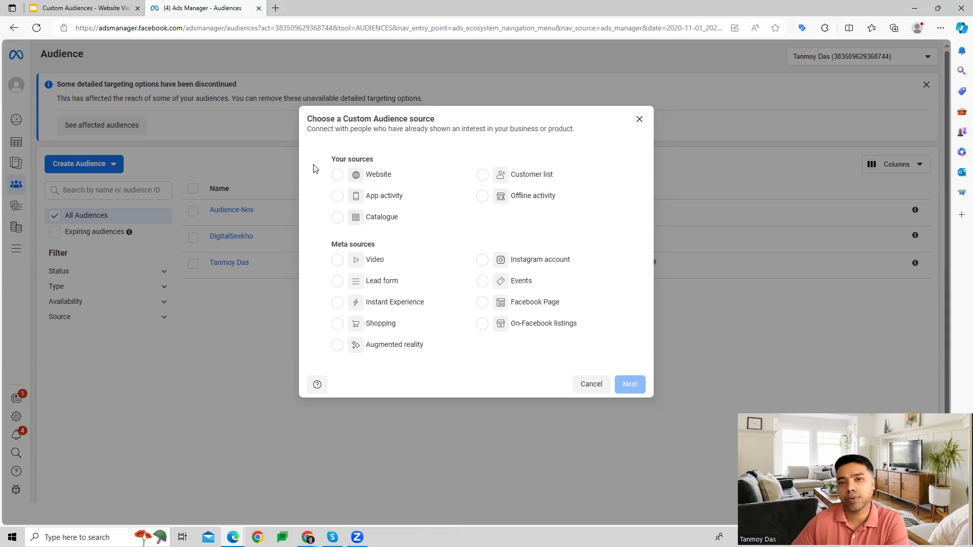
drag(331, 244, 377, 247)
click(310, 231)
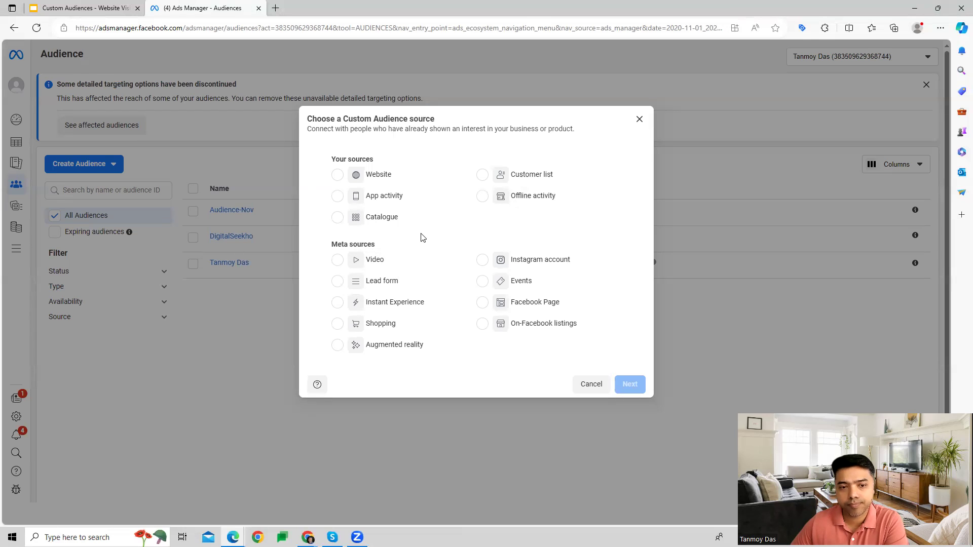
click(338, 178)
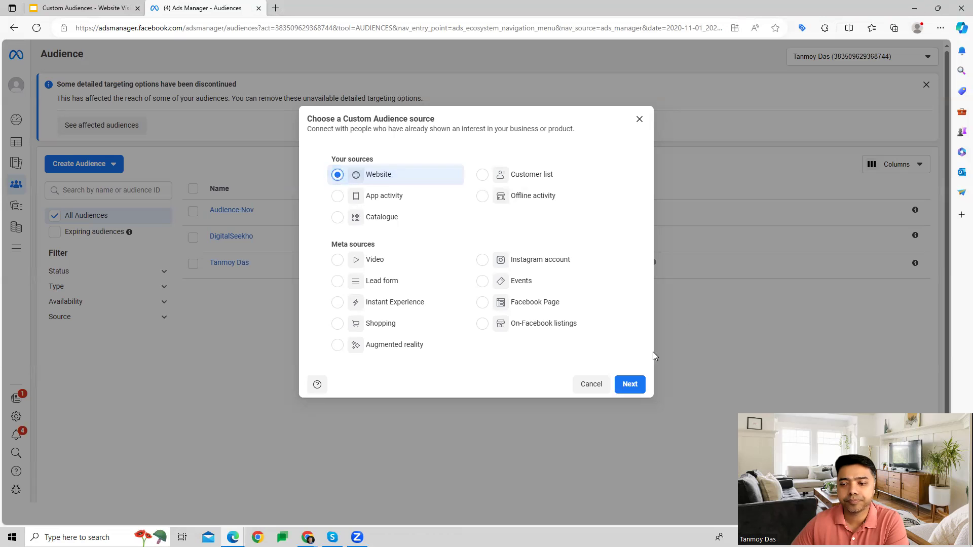
Step: Advance to the website audience form (source ABC, All website visitors) and show the event types
click(630, 384)
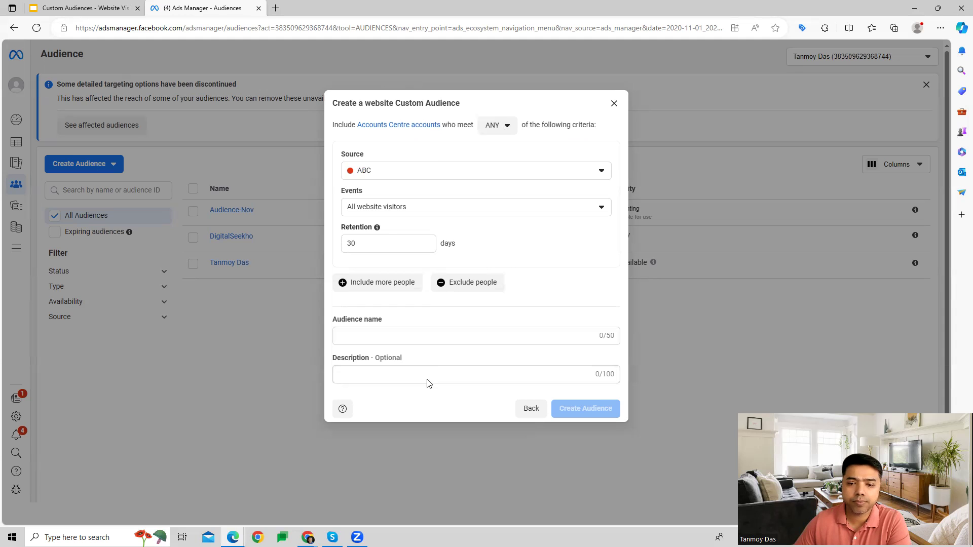
click(398, 215)
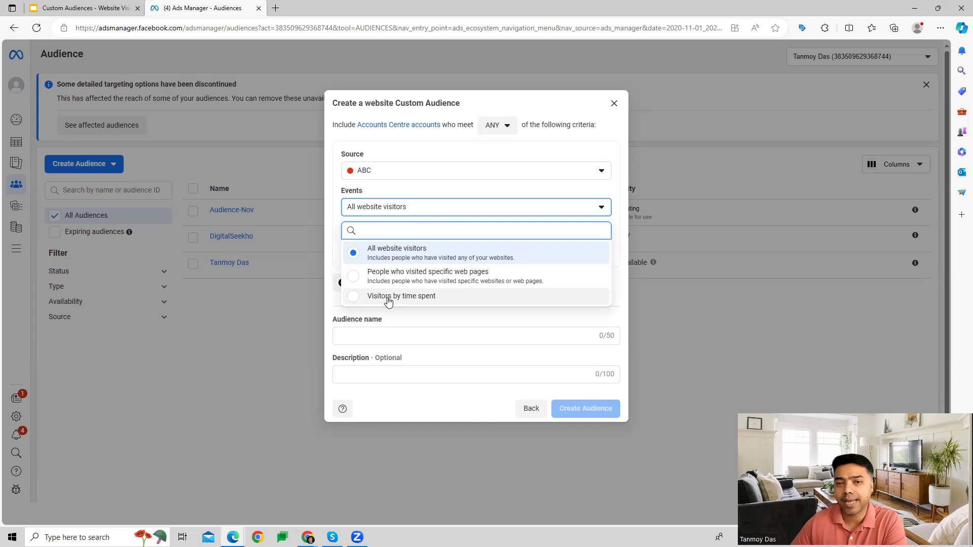
click(621, 225)
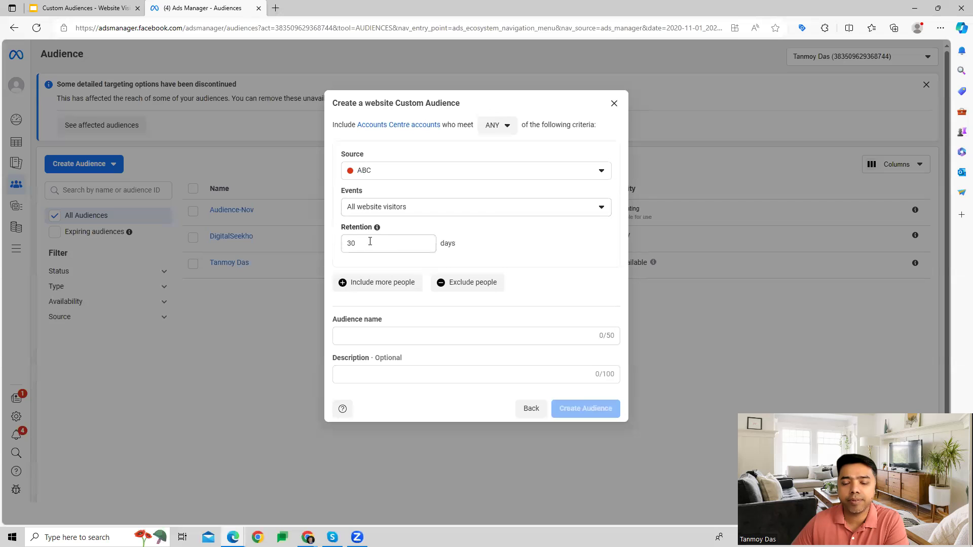
double_click(357, 229)
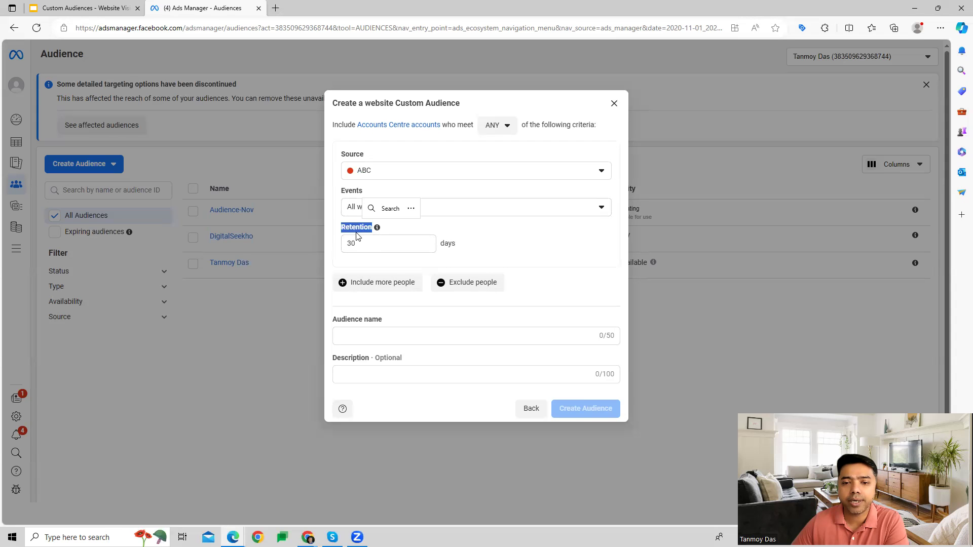
click(503, 239)
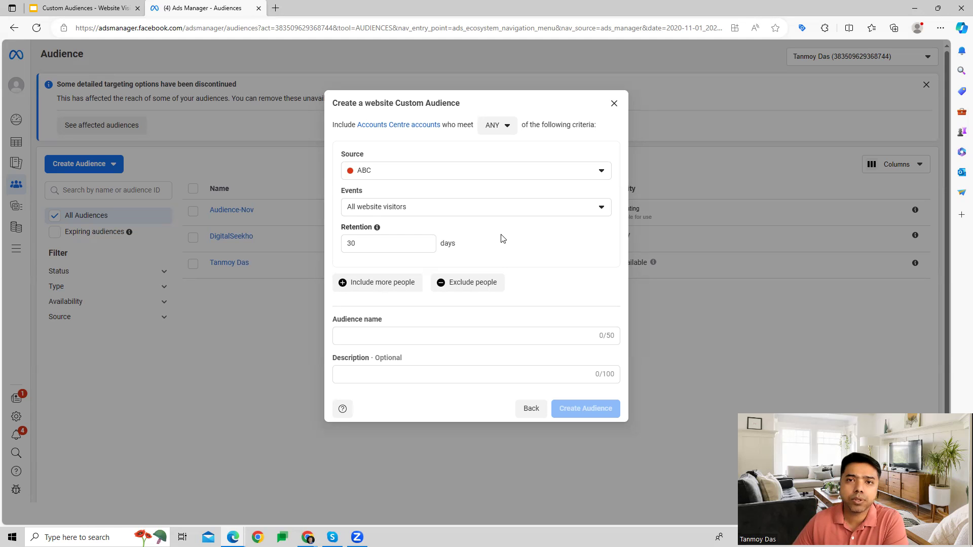
click(367, 288)
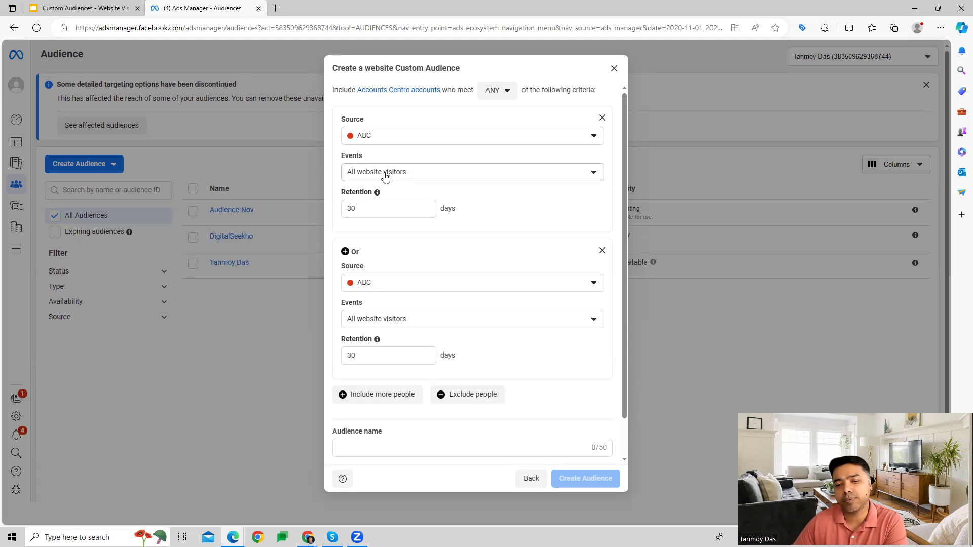
click(398, 324)
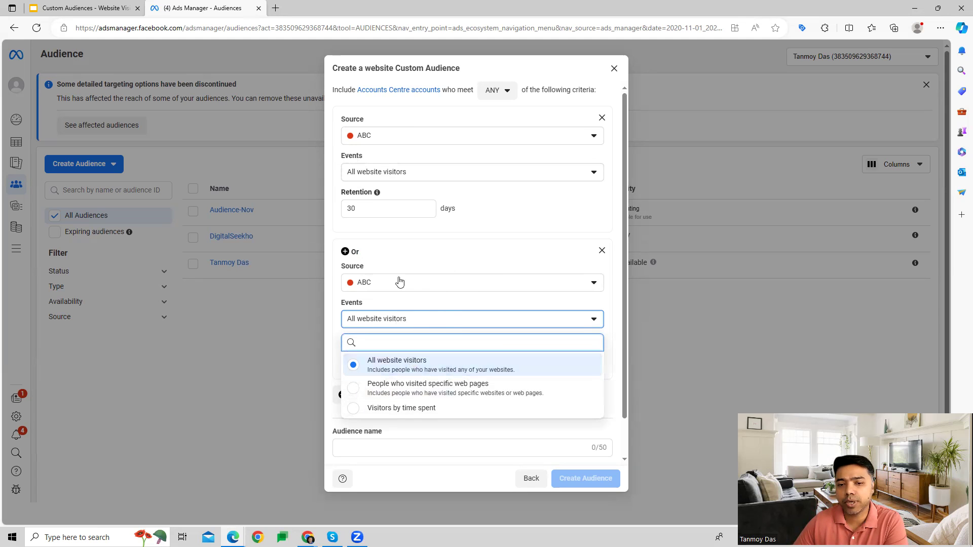
click(391, 389)
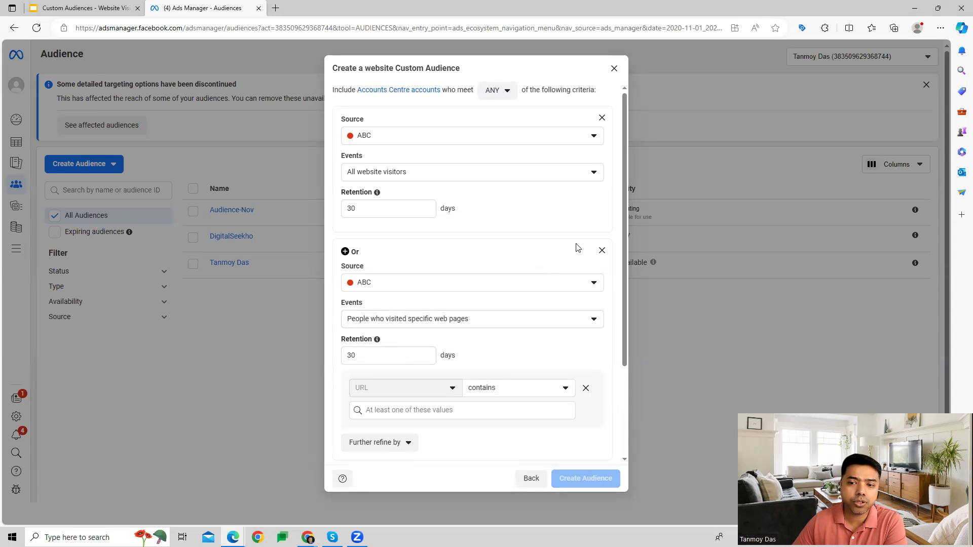
click(602, 251)
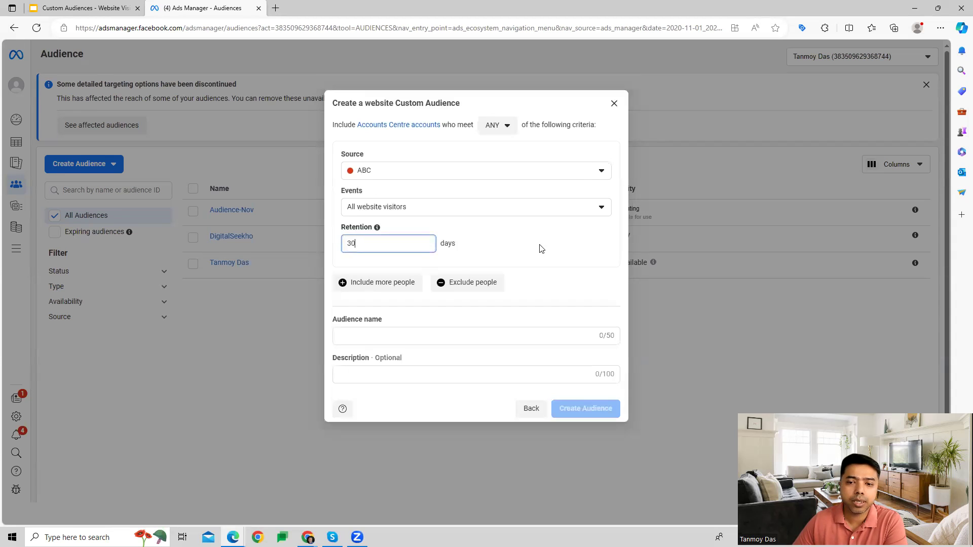
click(483, 291)
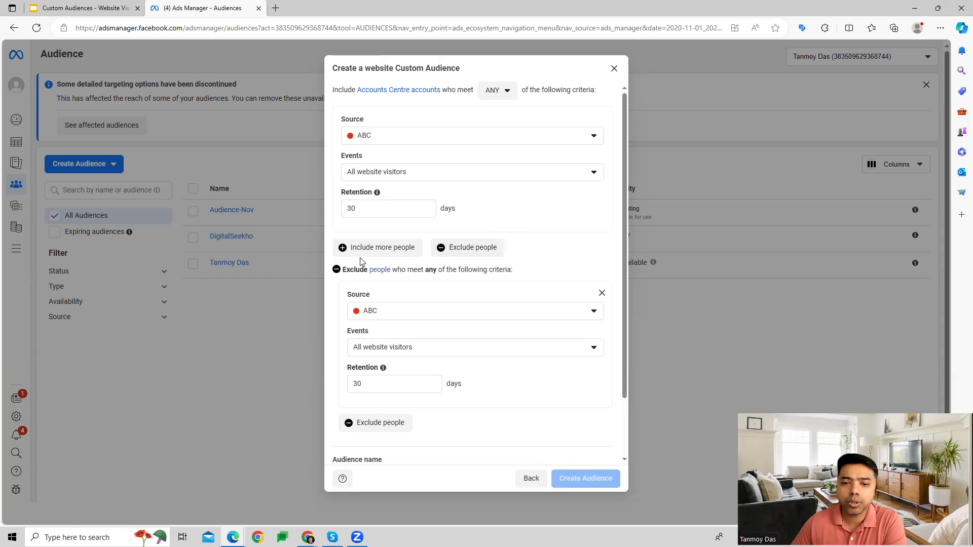
click(600, 293)
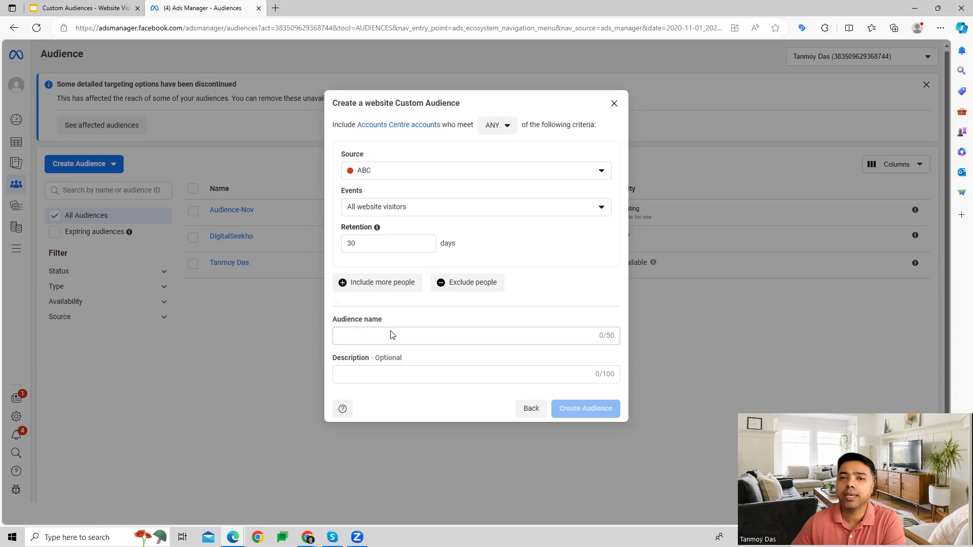
Step: Leave the Audience name blank and bring up the rule's event types
click(376, 339)
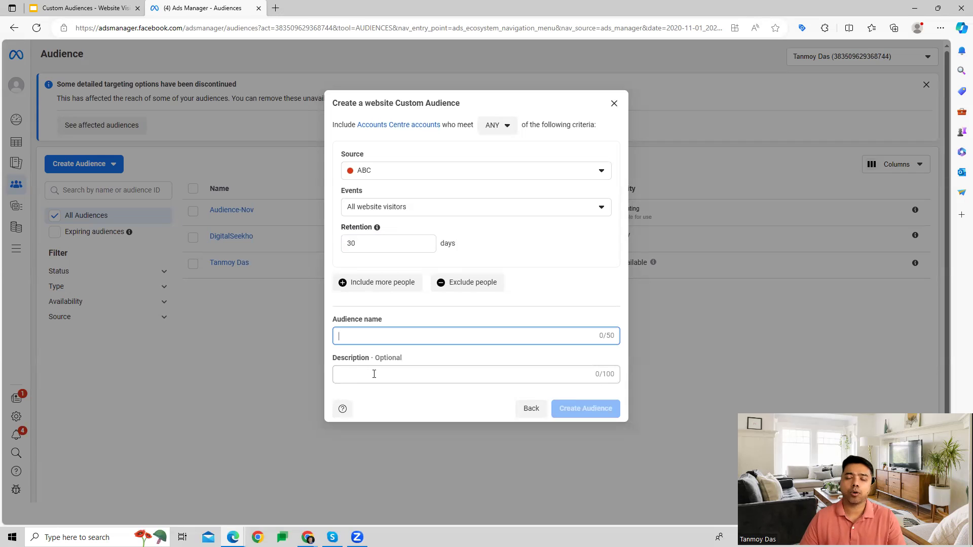
click(551, 232)
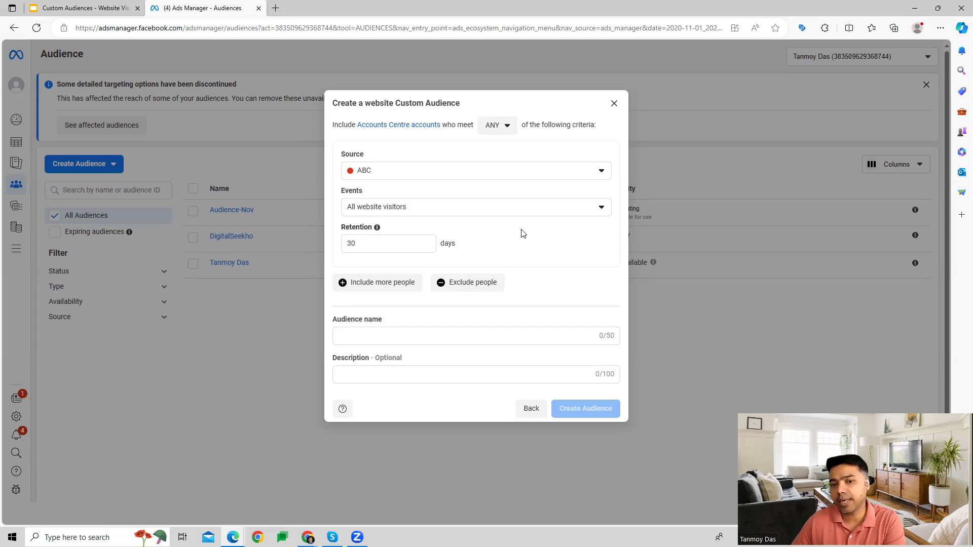
click(449, 207)
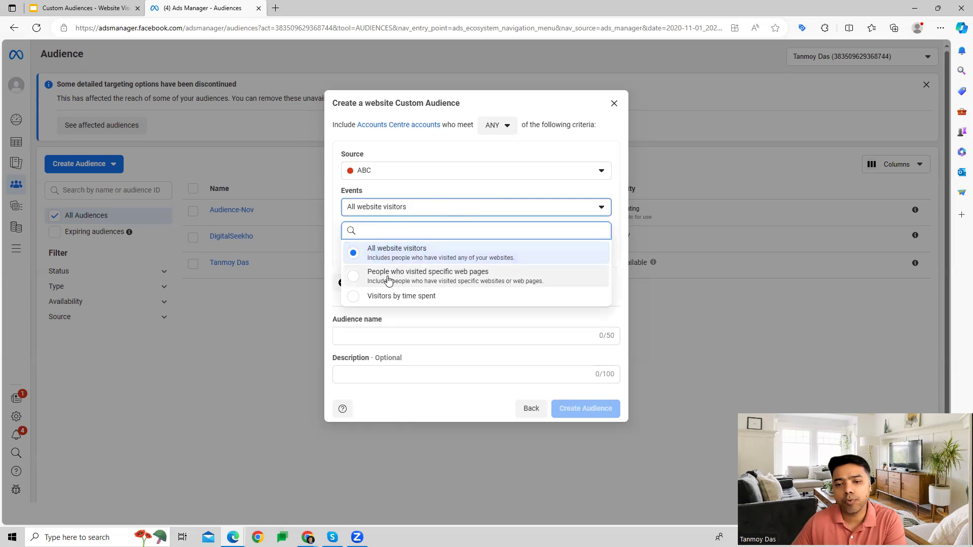
Step: Target people who visited specific web pages whose URL contains iphone15
click(459, 279)
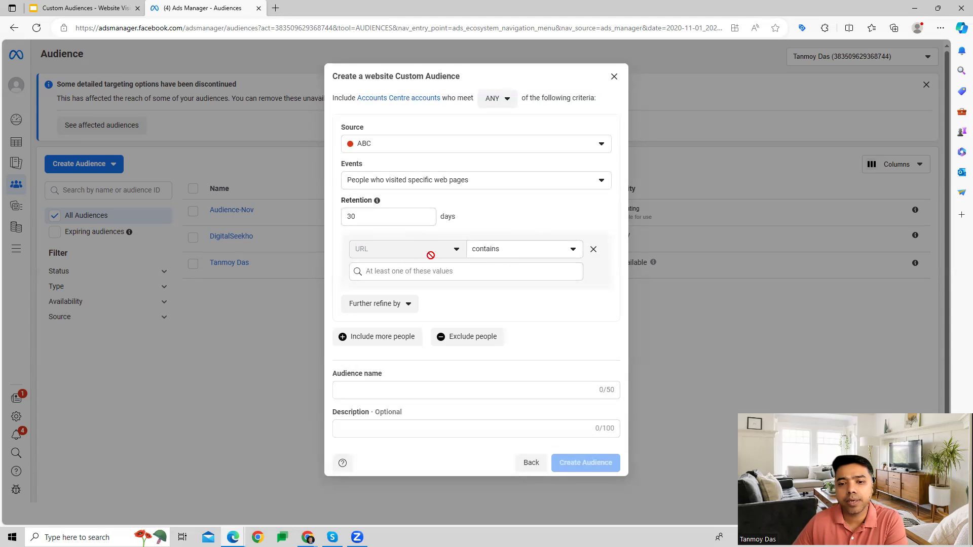
click(417, 269)
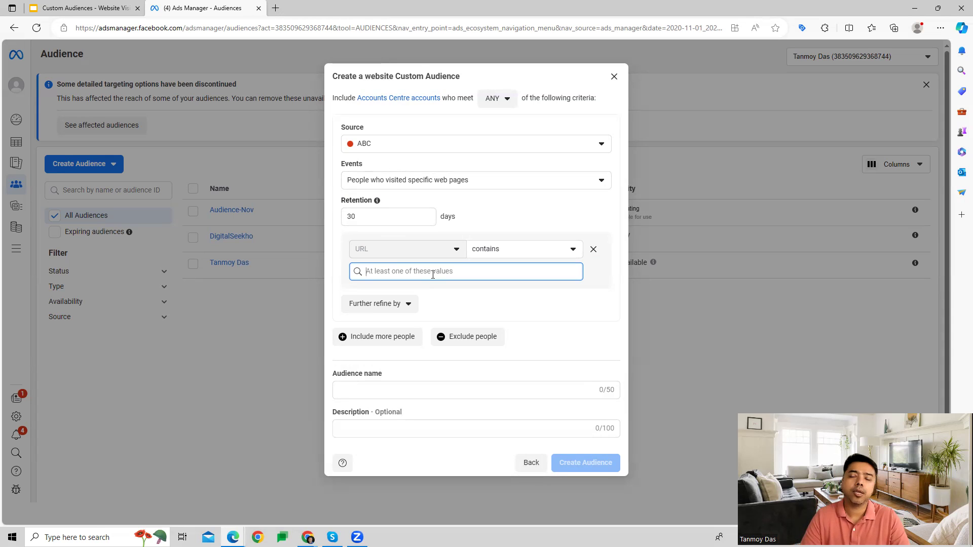
text(iph)
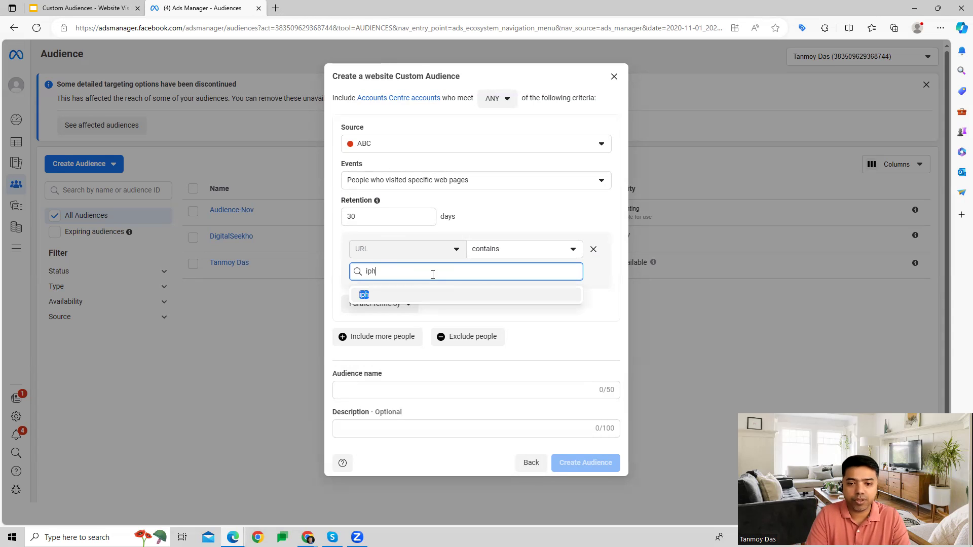
text(one15)
key(Return)
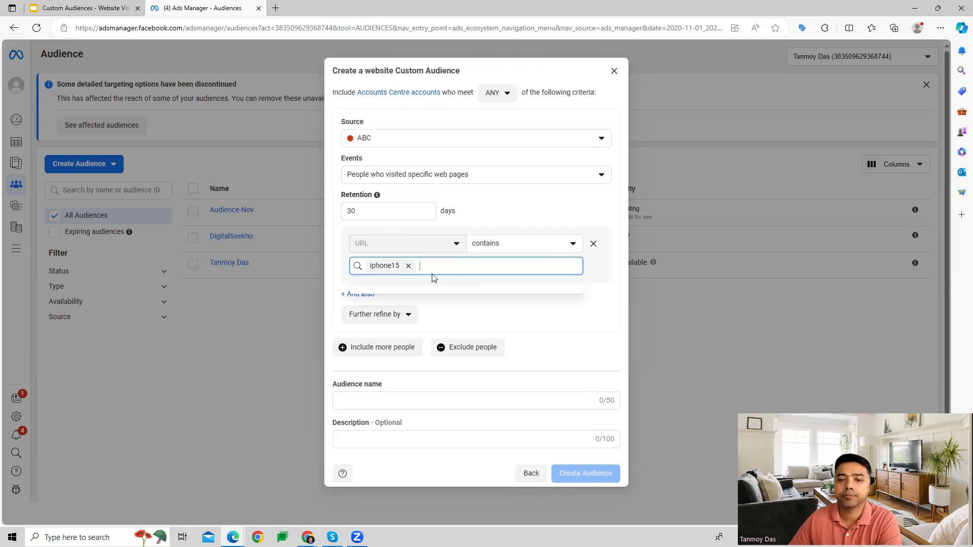
click(617, 289)
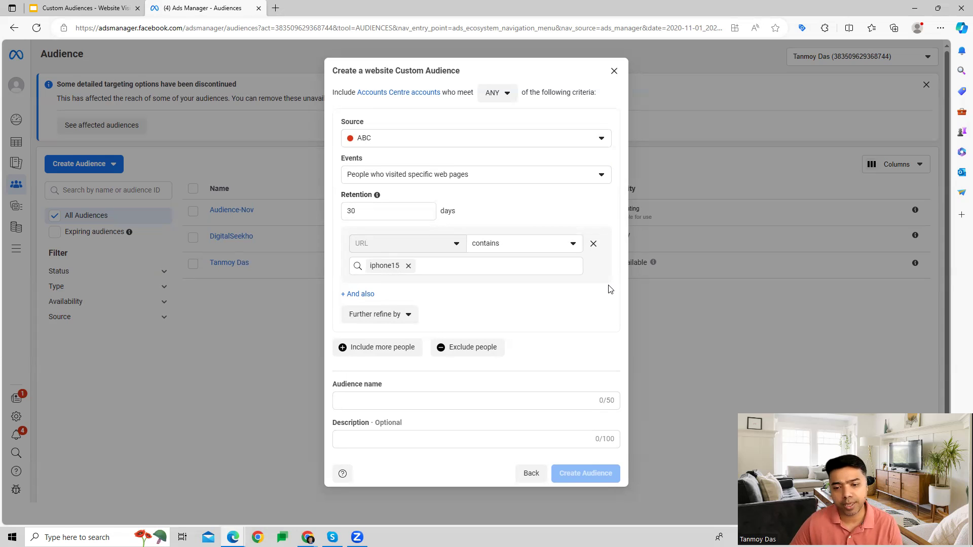
click(479, 358)
scroll(598, 298, down, 3)
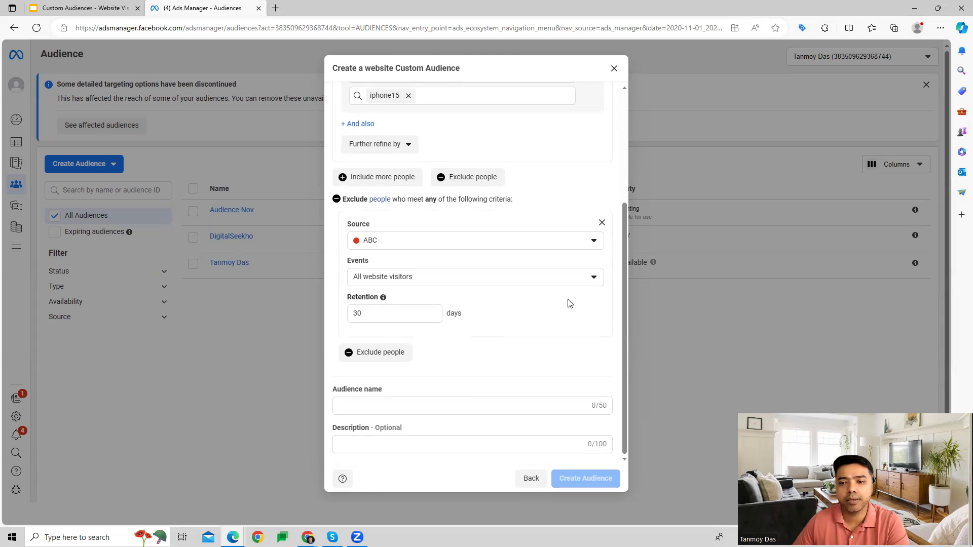
click(603, 223)
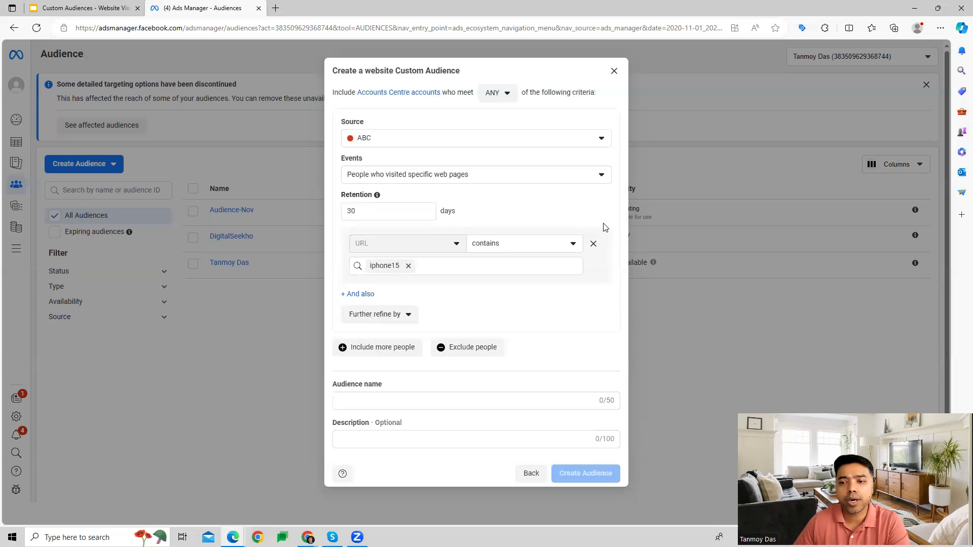
Step: Add a second OR group for visitors of specific web pages whose URL contains checkout
click(381, 350)
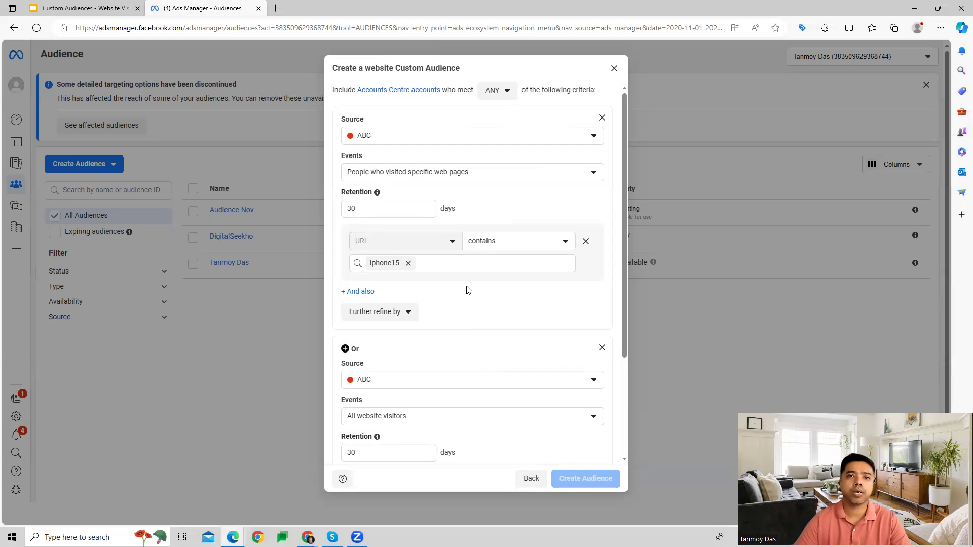
scroll(467, 290, down, 3)
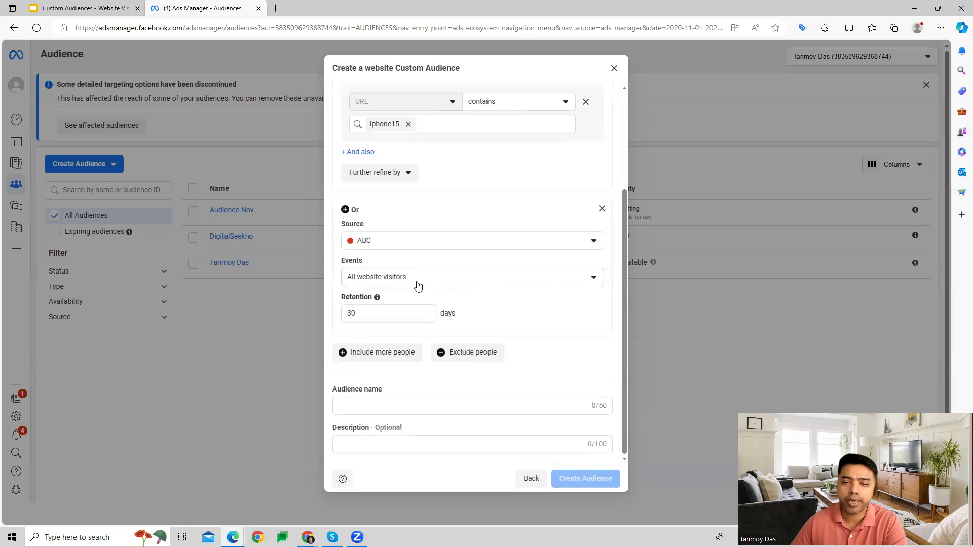
click(409, 276)
click(400, 347)
click(385, 367)
text(che)
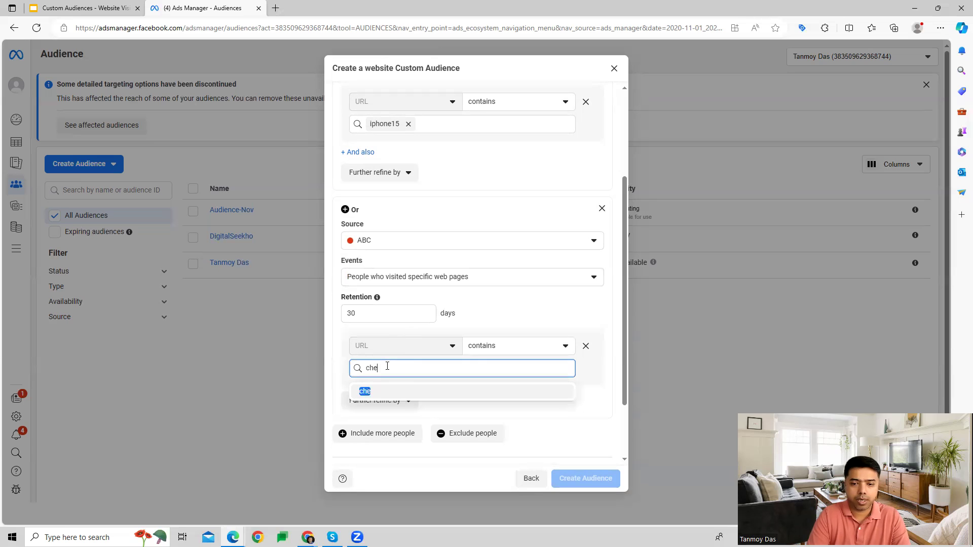
text(ckout)
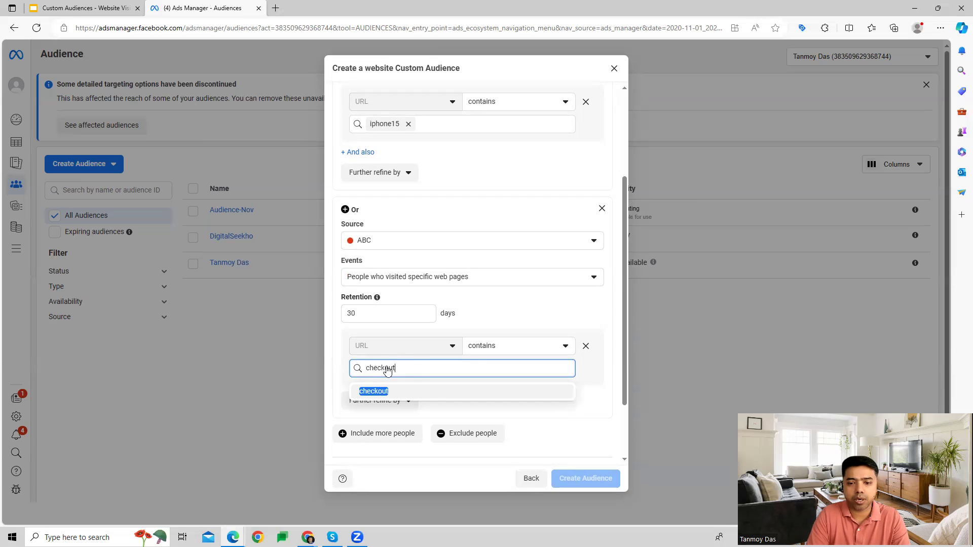
key(Return)
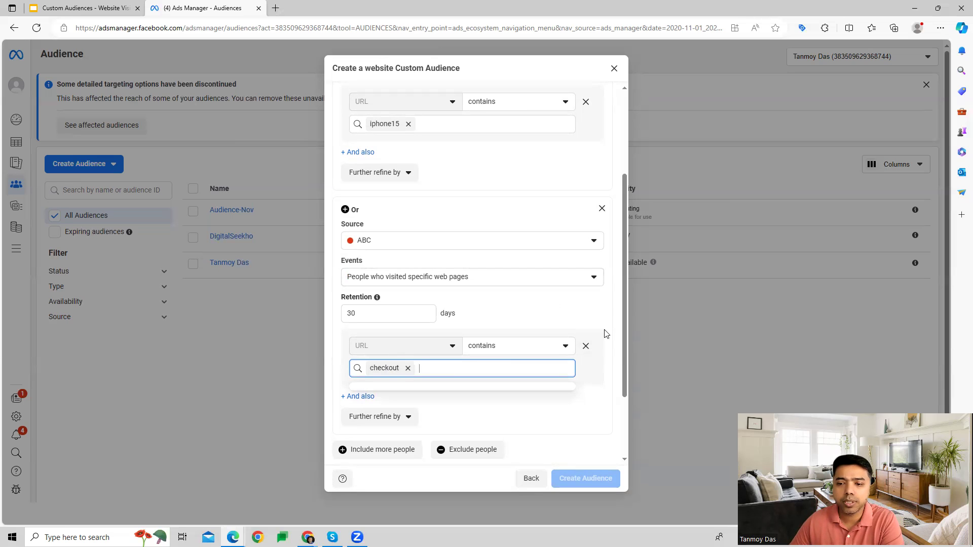
scroll(612, 299, up, 2)
scroll(612, 299, up, 1)
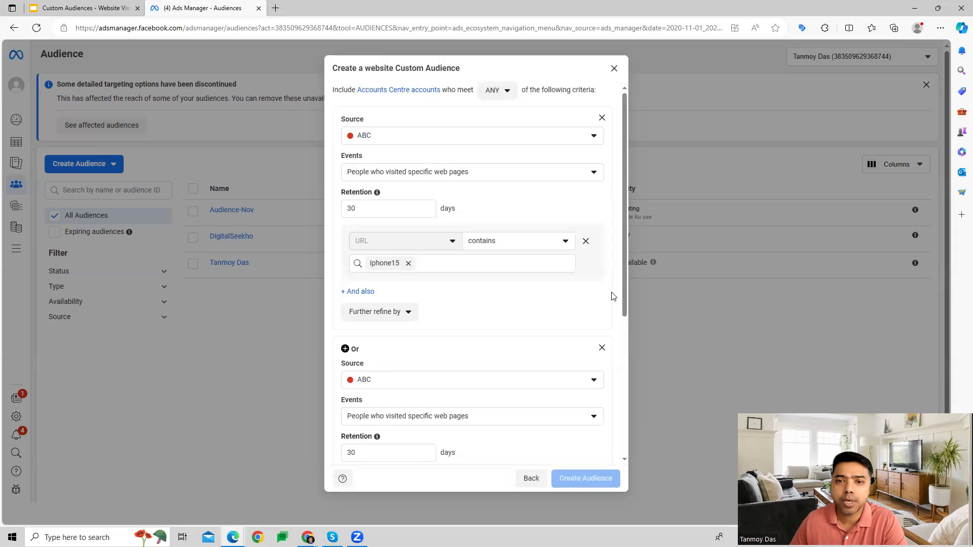
scroll(614, 297, down, 5)
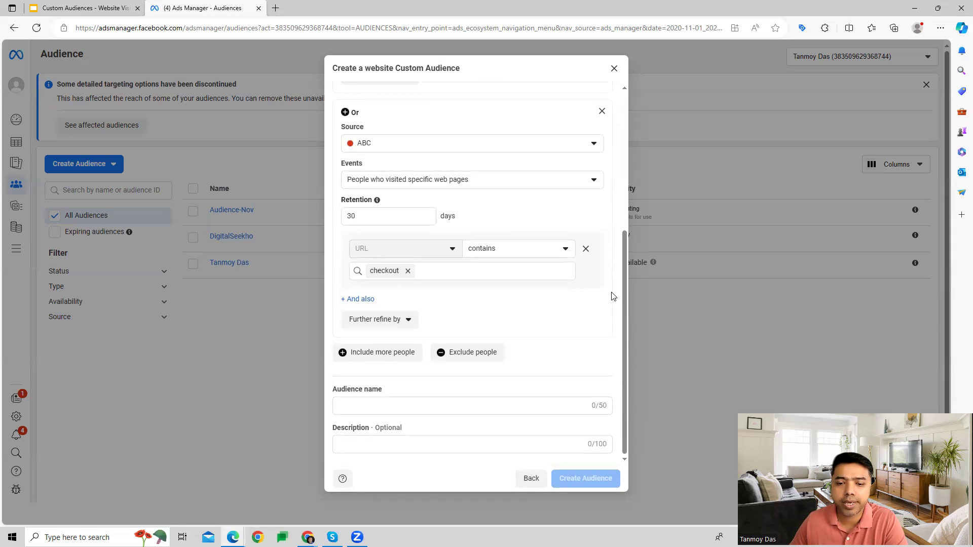
Step: Name the audience 'iPhone Customers', create it, and close the confirmation
click(352, 407)
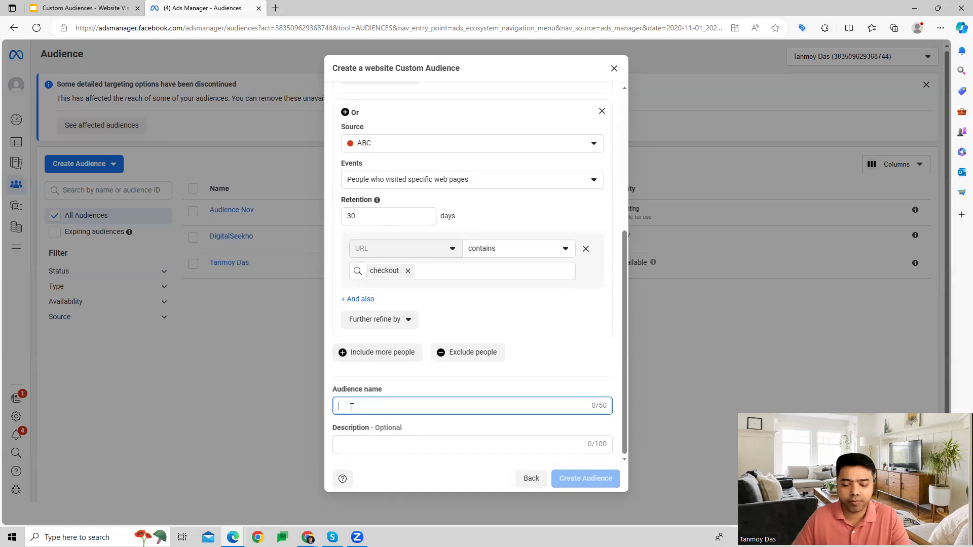
text(iPHO)
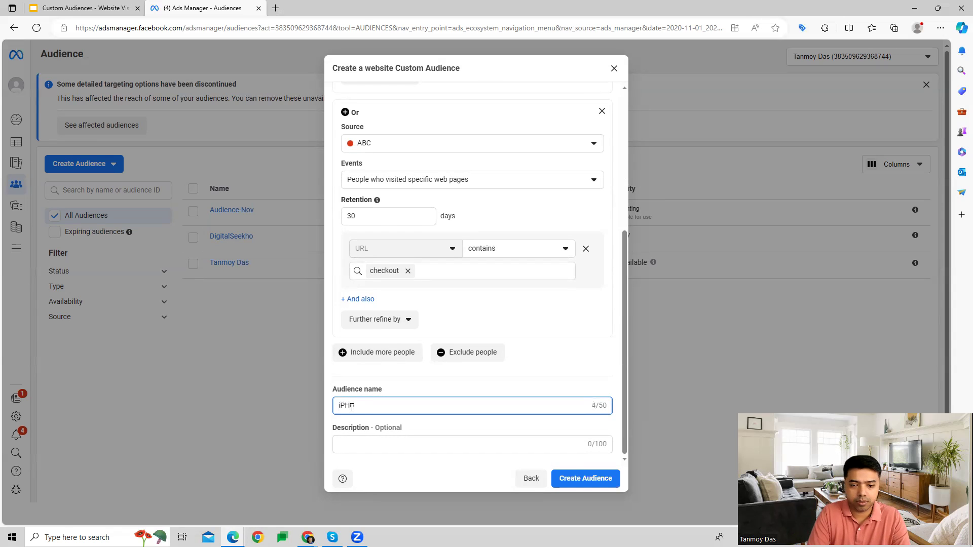
text(hon)
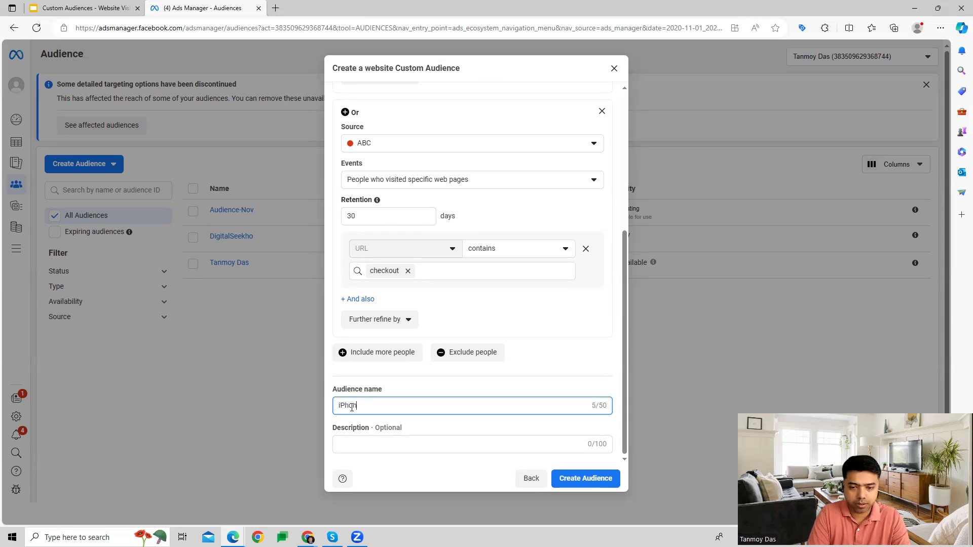
text(e Customers)
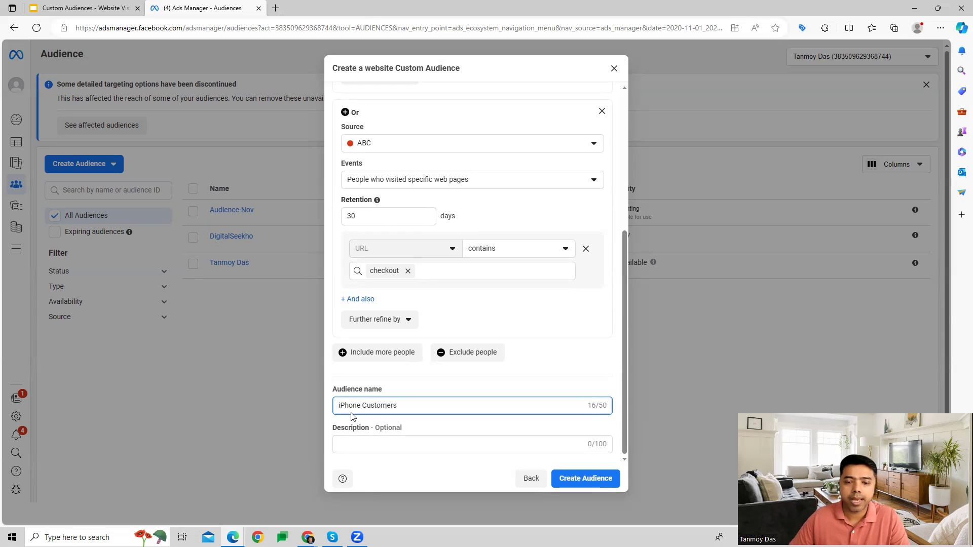
click(350, 445)
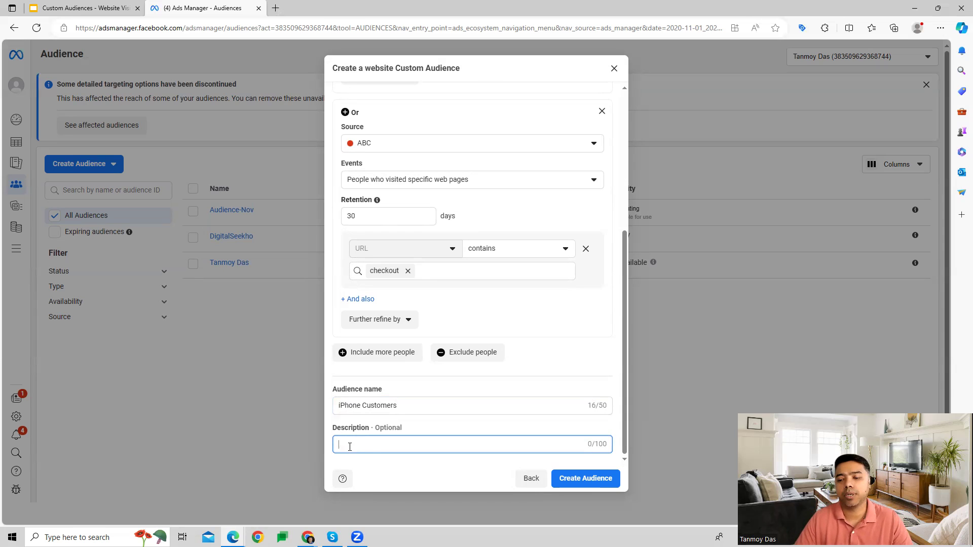
click(596, 481)
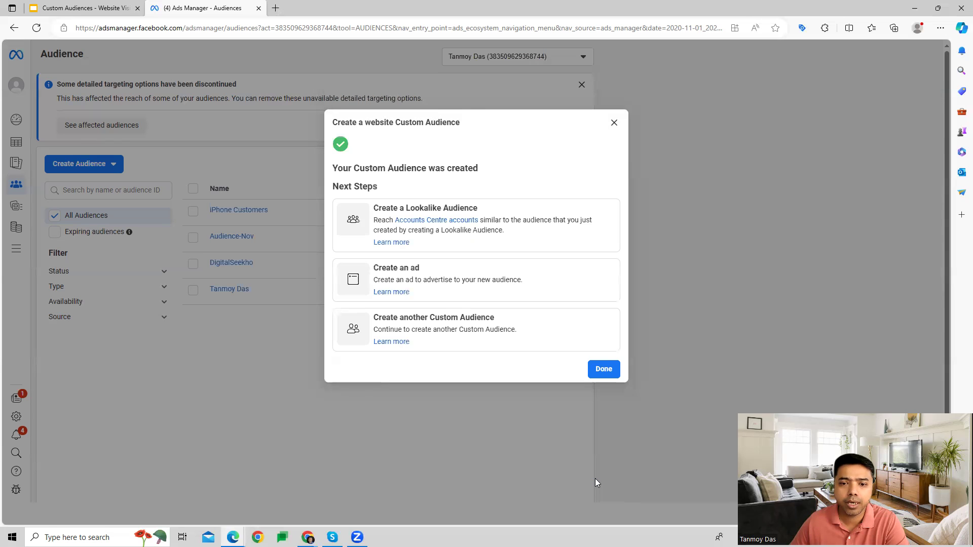
click(604, 399)
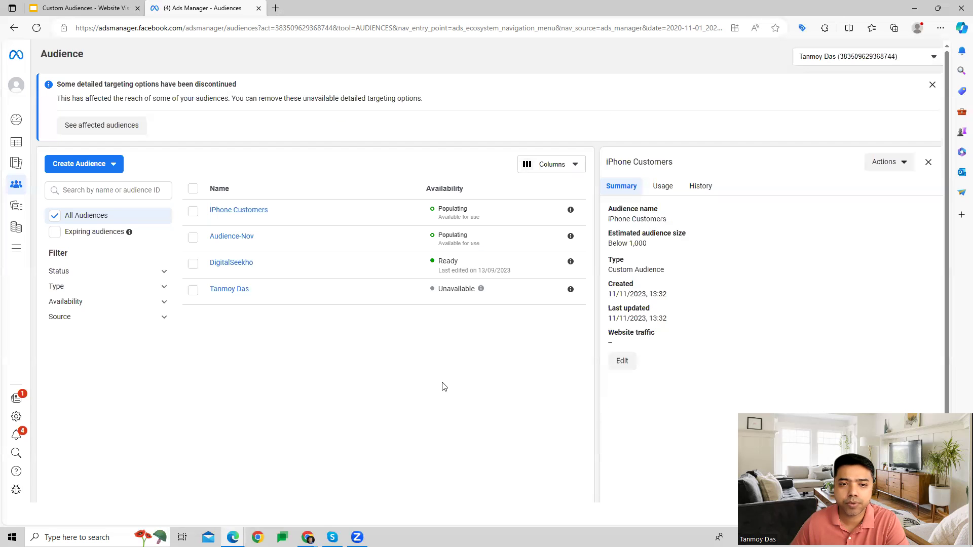